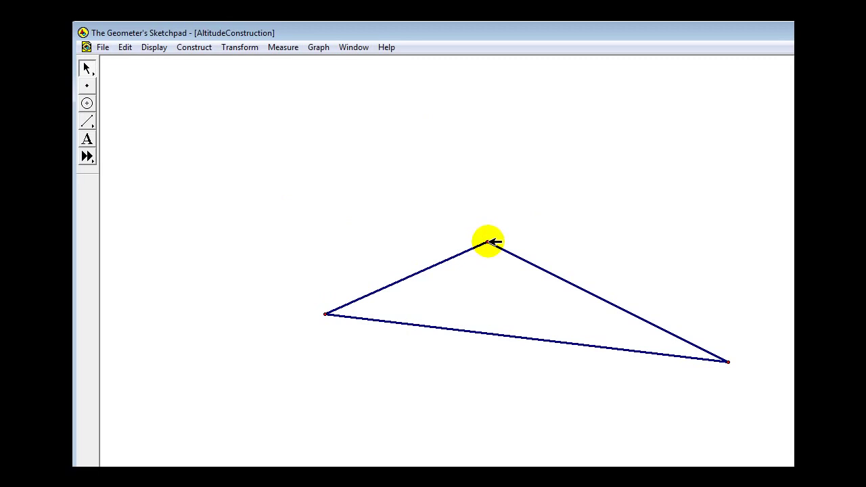
Construct a line through the triangle's top and bottom-right vertices.
{"action": "left_click", "coordinate": [488, 242]}
{"action": "left_click", "coordinate": [729, 362], "text": "shift"}
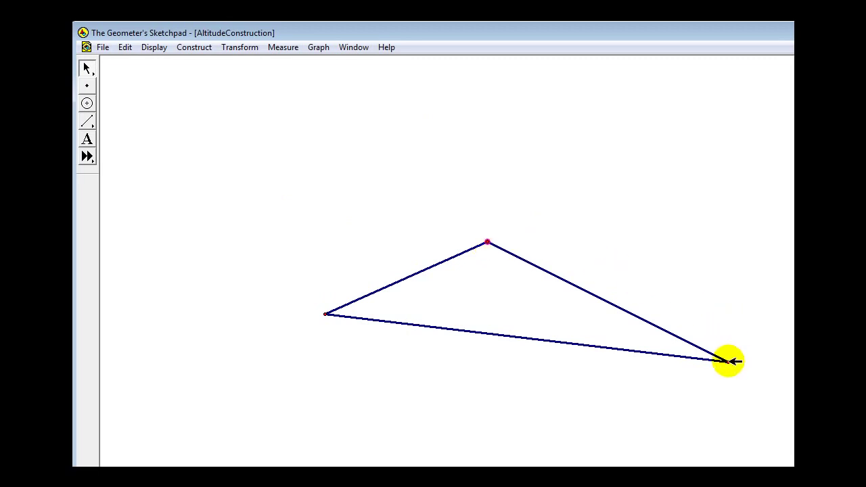
{"action": "left_click", "coordinate": [198, 51]}
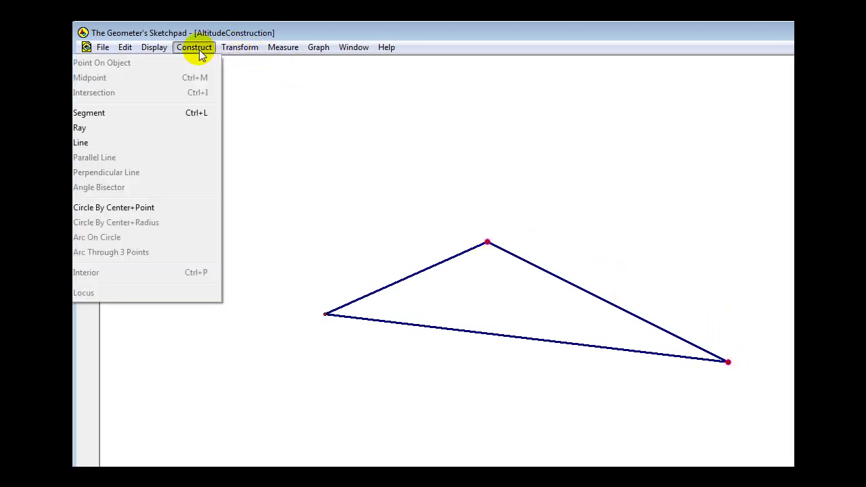
{"action": "left_click", "coordinate": [125, 142]}
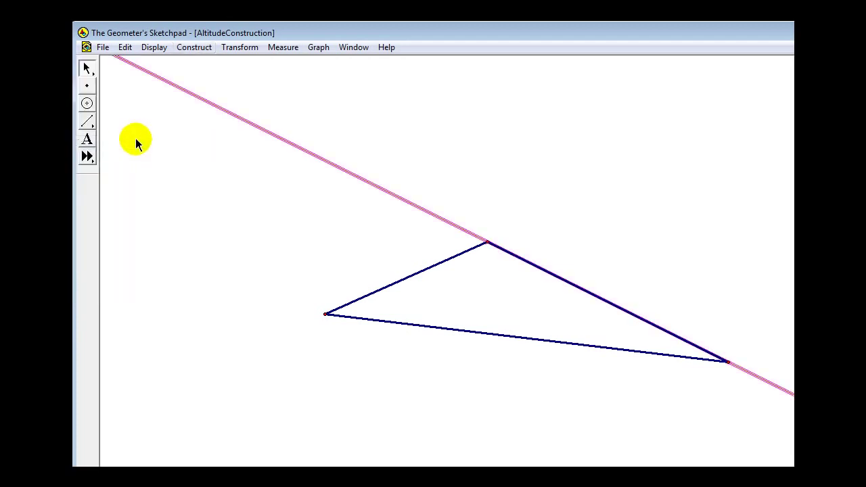
Colour the new line green.
{"action": "right_click", "coordinate": [326, 158]}
{"action": "mouse_move", "coordinate": [347, 228]}
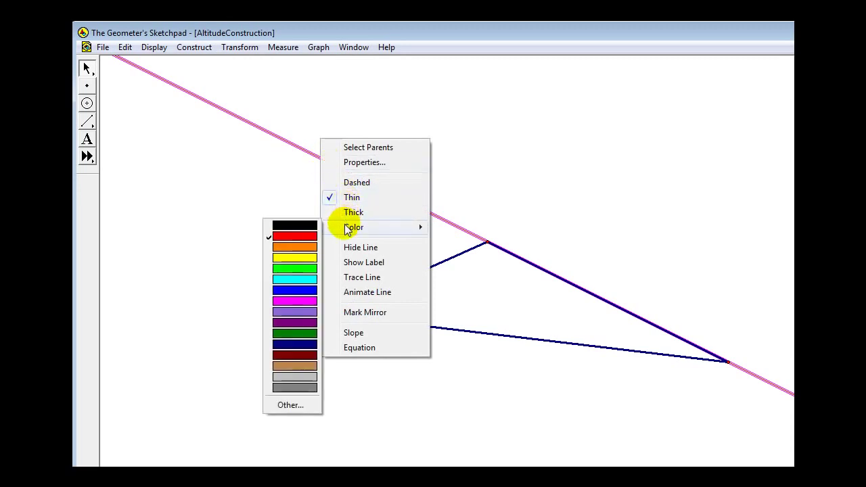
{"action": "left_click", "coordinate": [309, 268]}
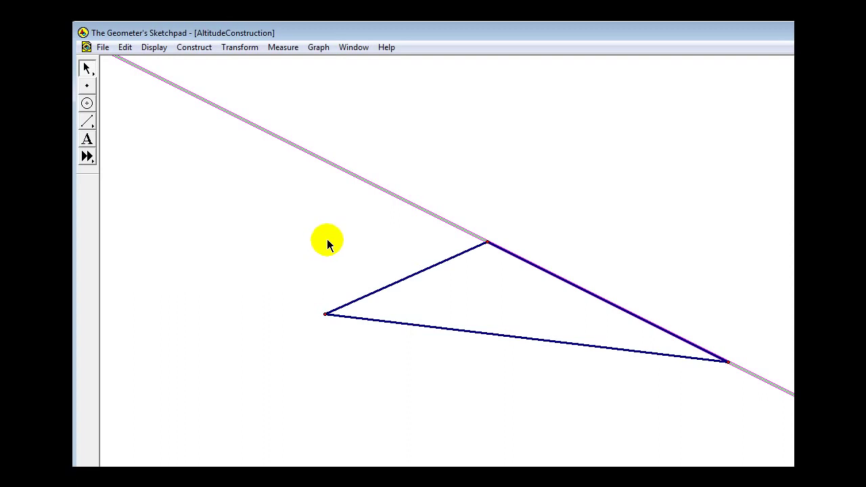
{"action": "left_click", "coordinate": [185, 211]}
Draw a circle centred on the triangle's left vertex that crosses the green line.
{"action": "left_click", "coordinate": [87, 103]}
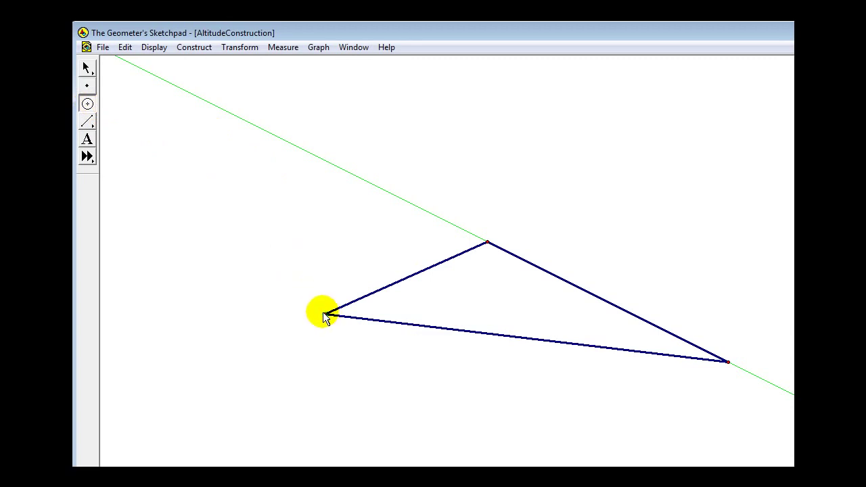
{"action": "left_click_drag", "start_coordinate": [325, 306], "coordinate": [315, 155]}
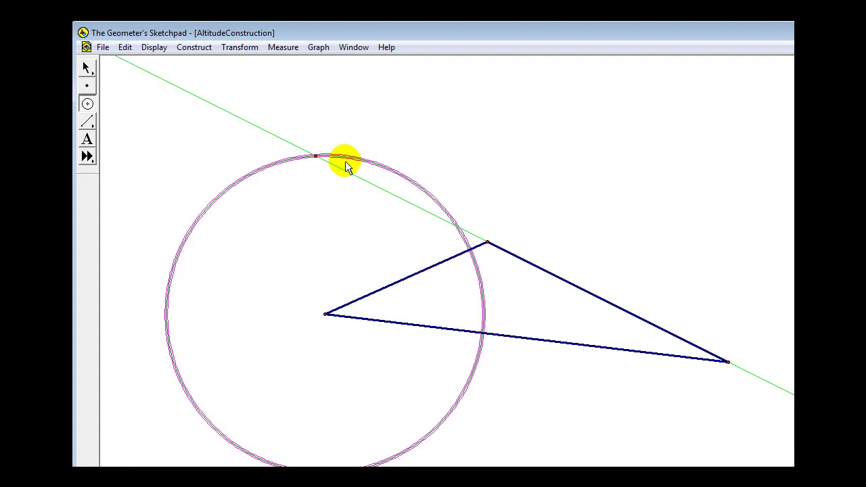
{"action": "left_click", "coordinate": [88, 68]}
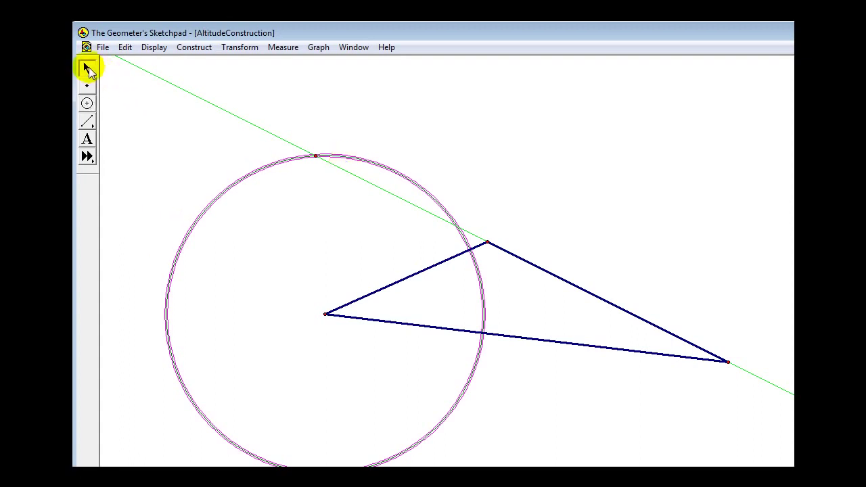
Mark both intersection points of the green line and the circle.
{"action": "left_click", "coordinate": [243, 115]}
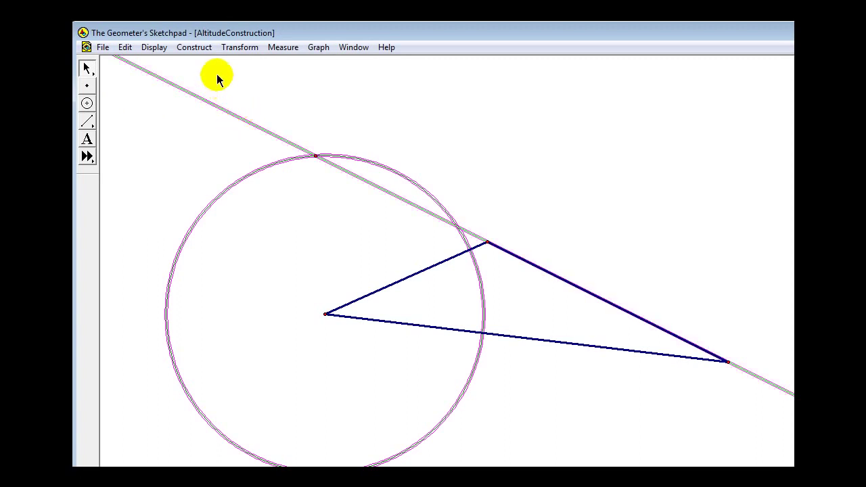
{"action": "left_click", "coordinate": [186, 48]}
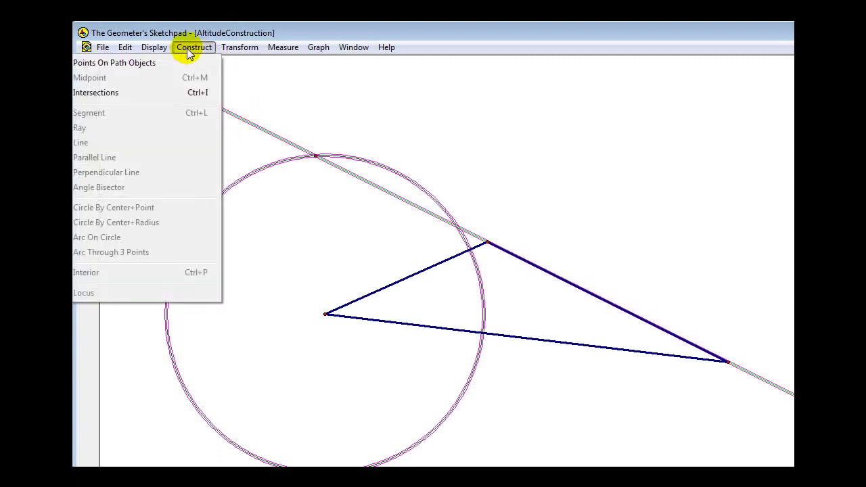
{"action": "left_click", "coordinate": [135, 93]}
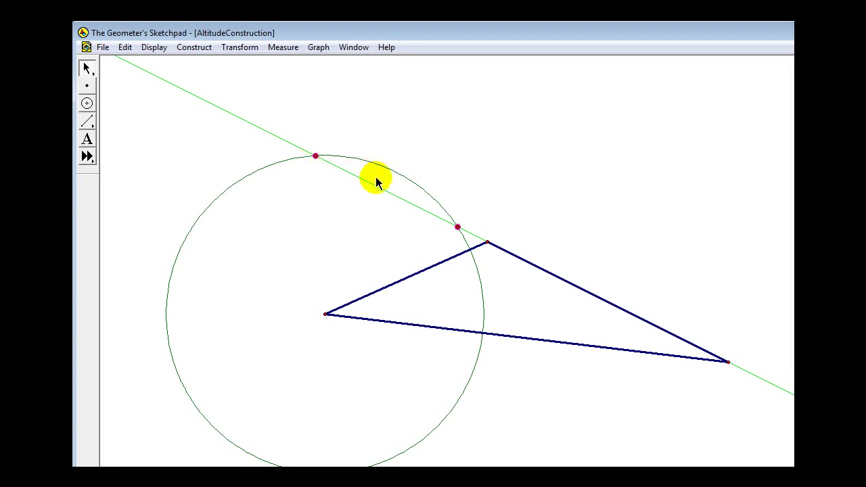
{"action": "left_click", "coordinate": [458, 227]}
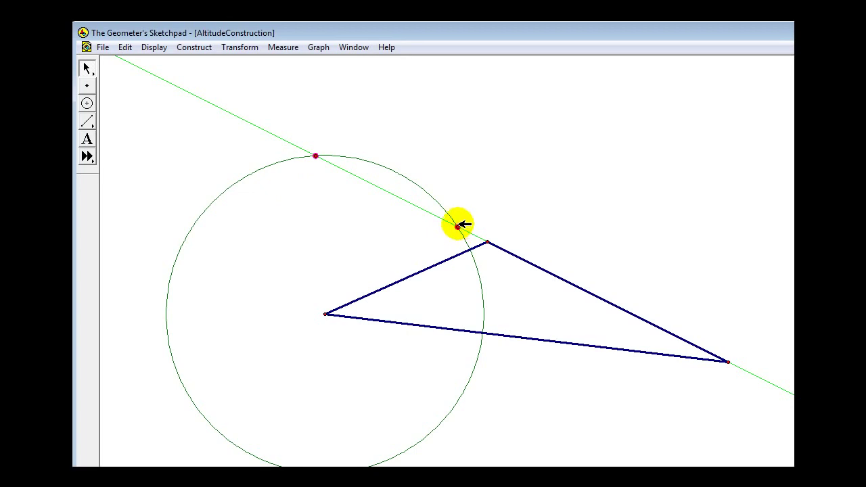
{"action": "left_click", "coordinate": [168, 135]}
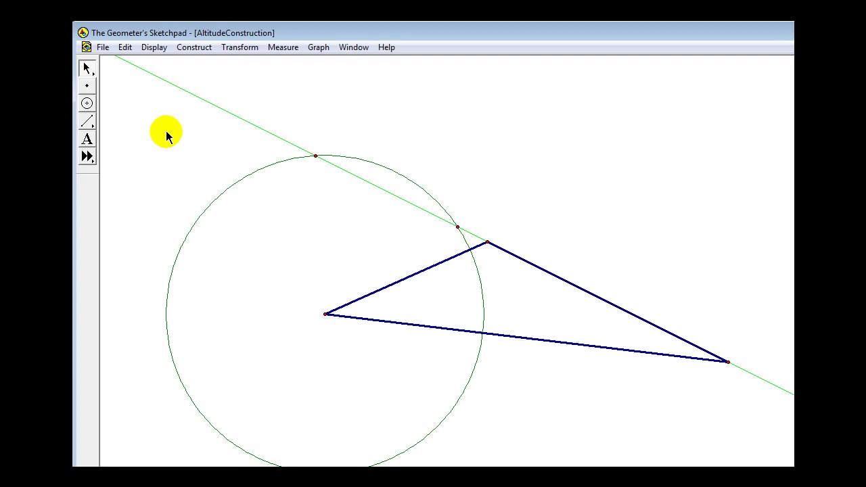
{"action": "left_click", "coordinate": [88, 105]}
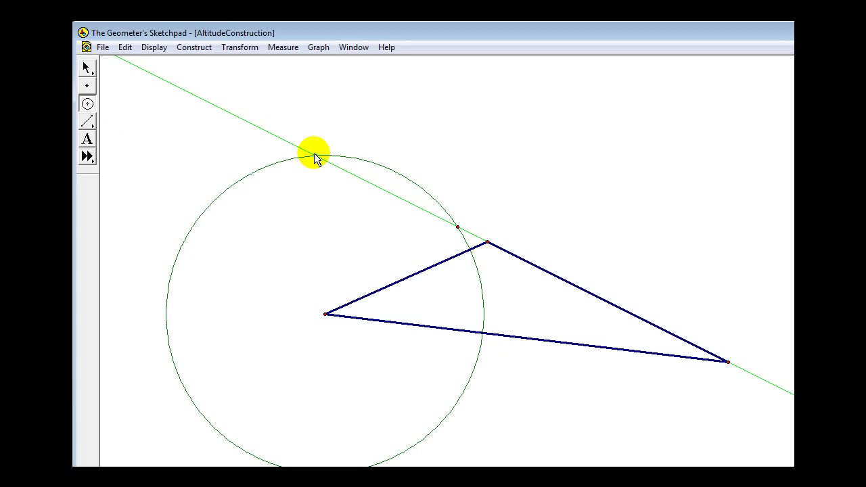
Draw a circle centred on point E through F and measure its radius, 4.34 cm.
{"action": "left_click_drag", "start_coordinate": [315, 155], "coordinate": [326, 188]}
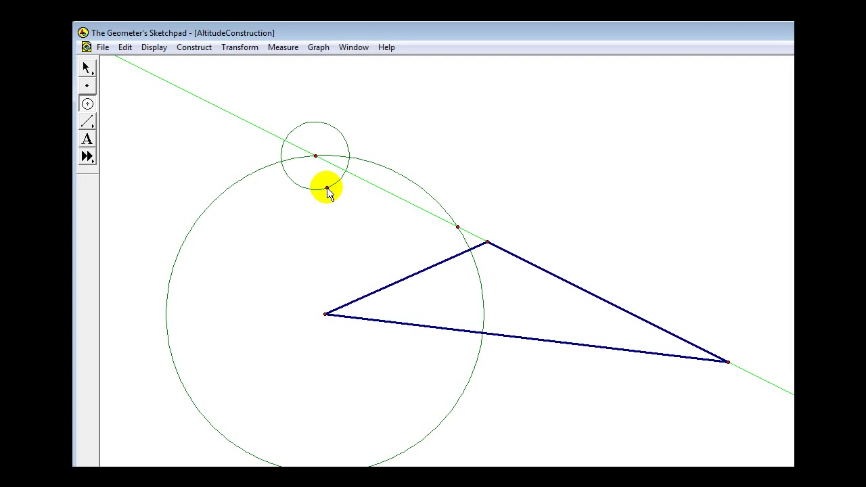
{"action": "left_click_drag", "start_coordinate": [326, 189], "coordinate": [385, 243]}
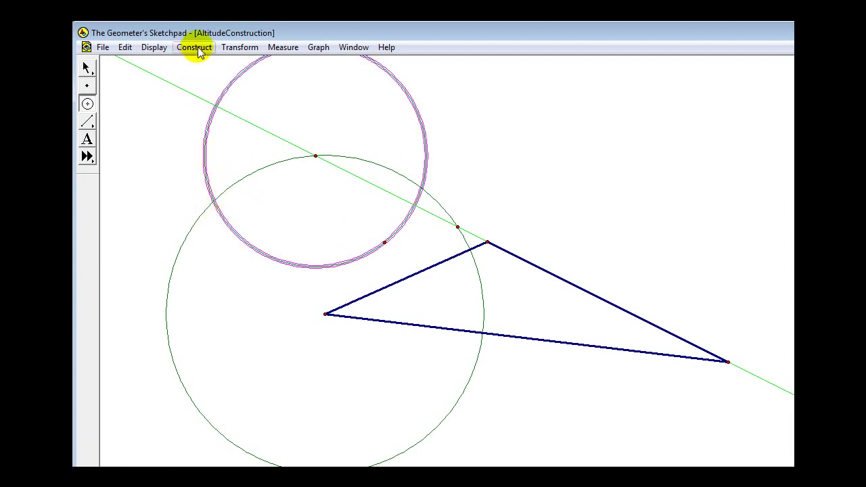
{"action": "left_click", "coordinate": [274, 50]}
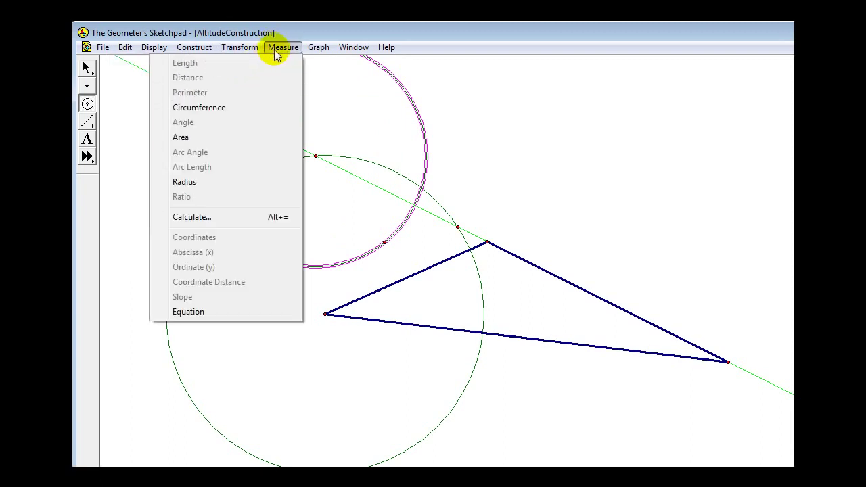
{"action": "left_click", "coordinate": [263, 184]}
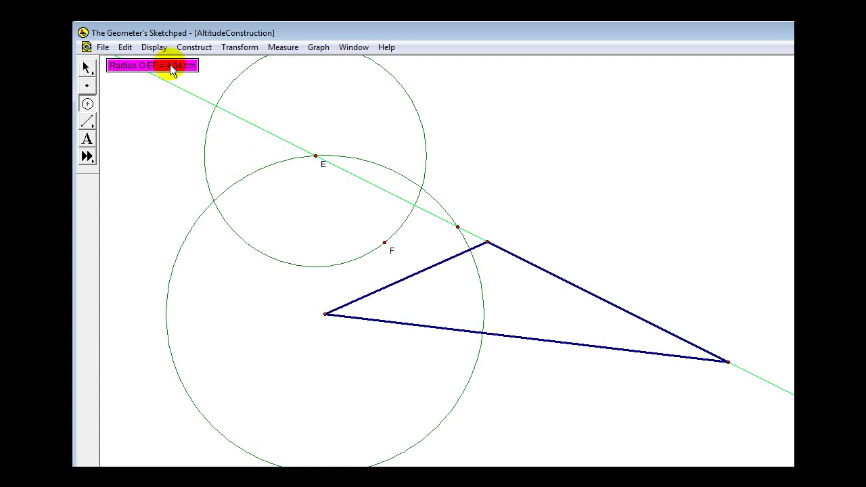
{"action": "left_click", "coordinate": [87, 68]}
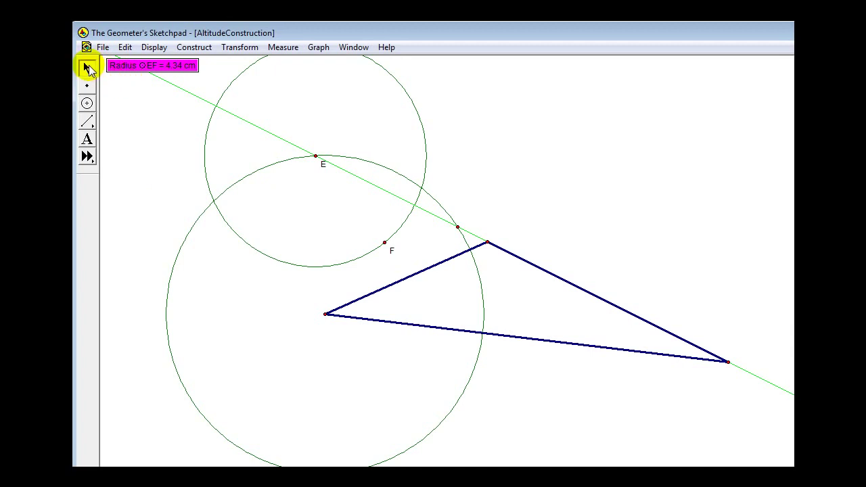
{"action": "left_click", "coordinate": [457, 226]}
Build an equal circle of radius EF about the other line point and mark both circles' crossings.
{"action": "left_click", "coordinate": [205, 50]}
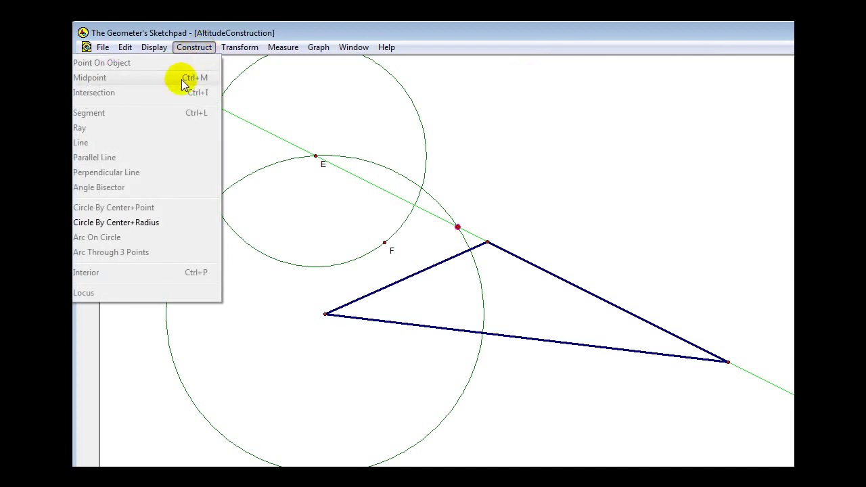
{"action": "left_click", "coordinate": [147, 228]}
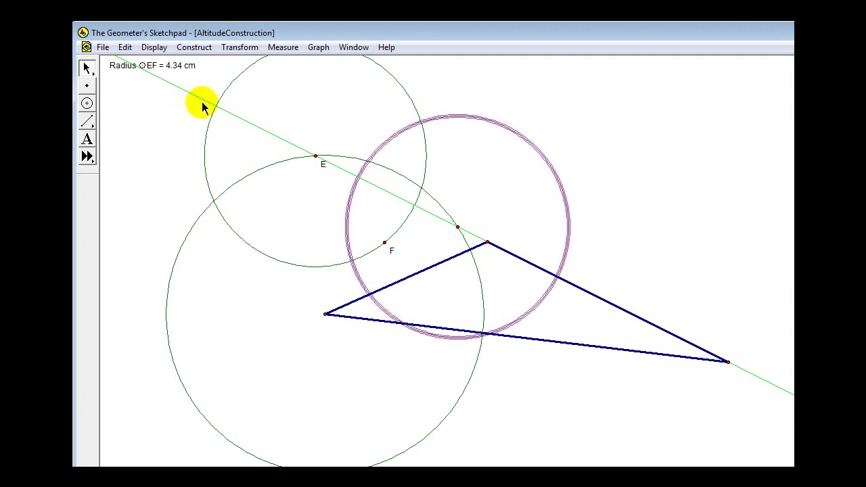
{"action": "left_click", "coordinate": [217, 118]}
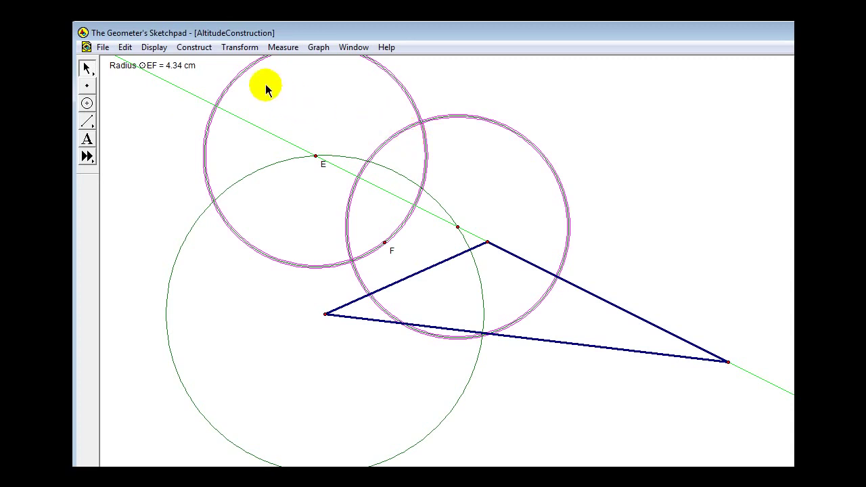
{"action": "left_click", "coordinate": [196, 48]}
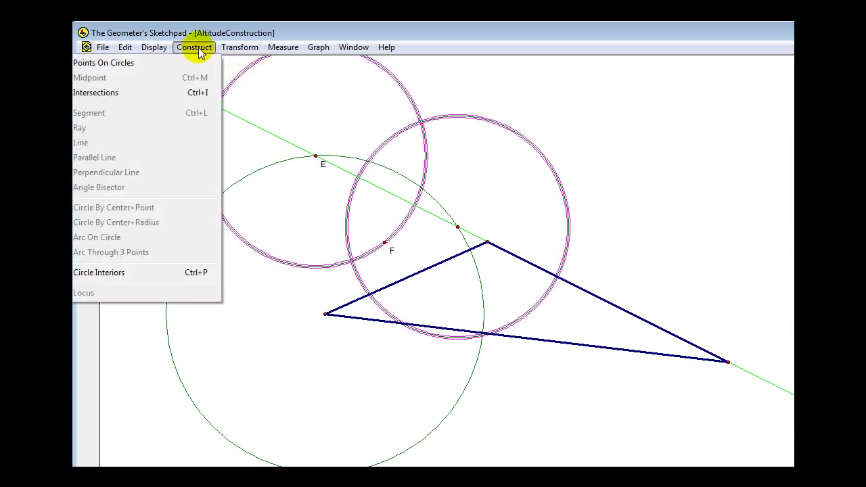
{"action": "left_click", "coordinate": [190, 95]}
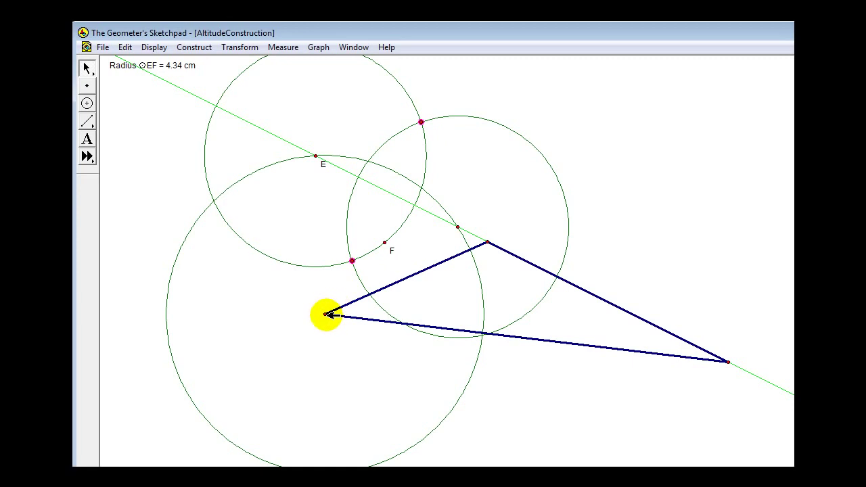
Construct a blue line through the left vertex and the equal circles' upper crossing.
{"action": "left_click", "coordinate": [325, 315]}
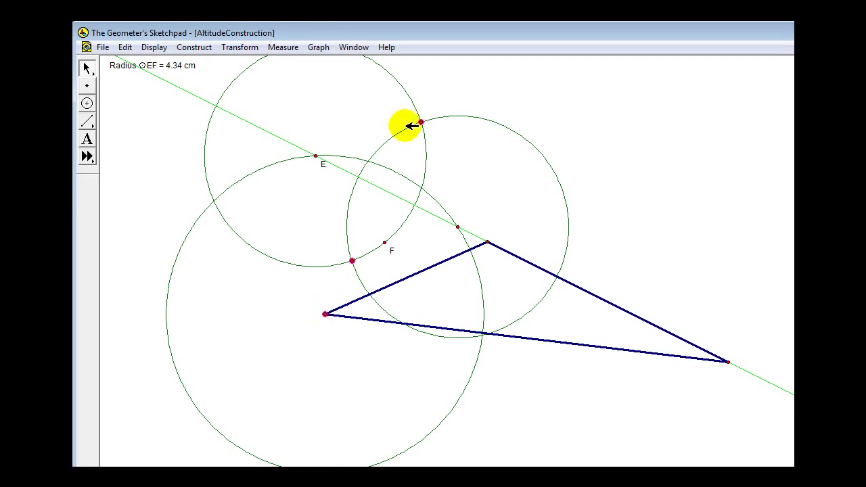
{"action": "left_click", "coordinate": [194, 50]}
{"action": "left_click", "coordinate": [129, 142]}
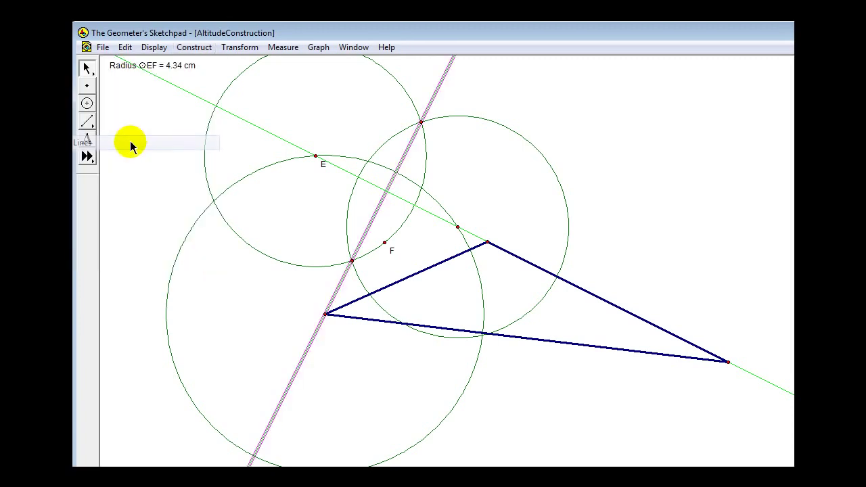
{"action": "right_click", "coordinate": [403, 160]}
{"action": "mouse_move", "coordinate": [427, 227]}
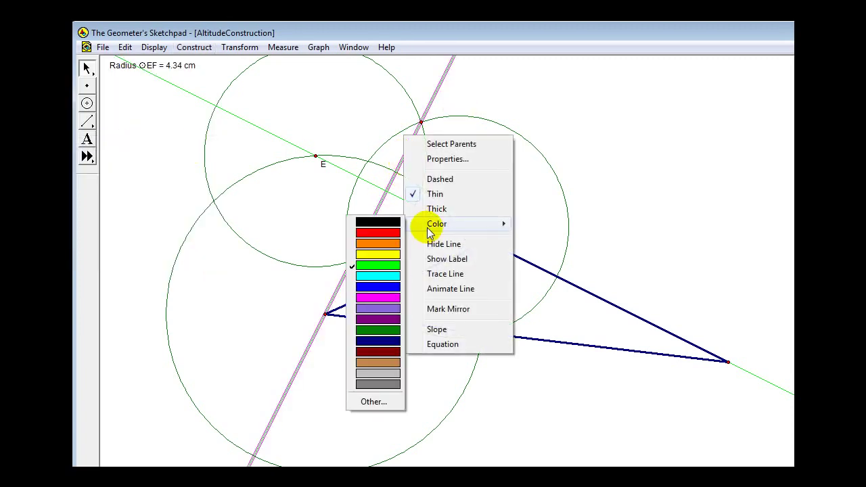
{"action": "left_click", "coordinate": [360, 286]}
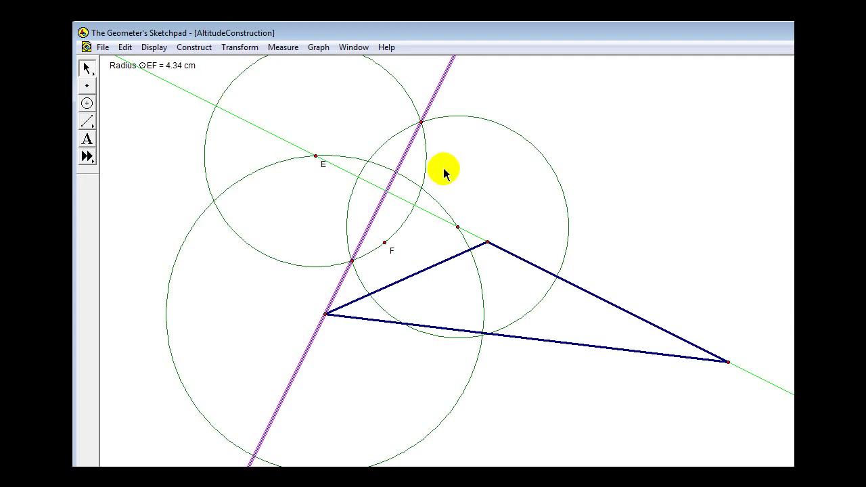
Mark the intersection point of the blue and green lines.
{"action": "left_click", "coordinate": [296, 142]}
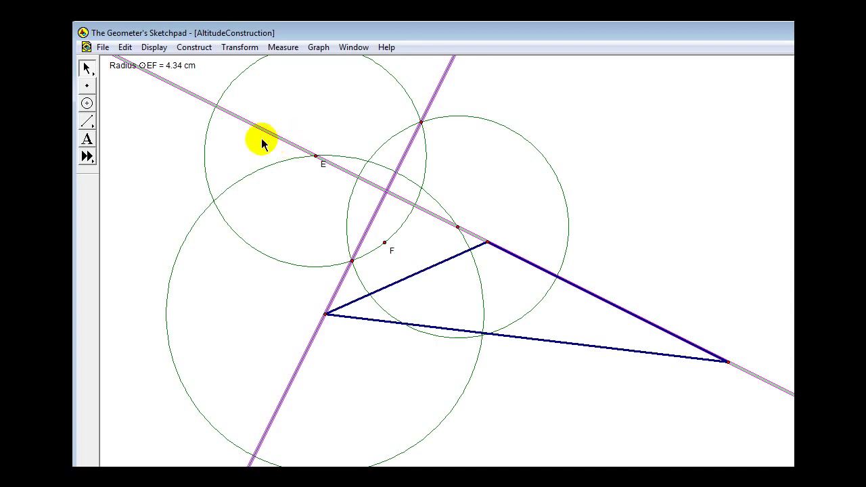
{"action": "left_click", "coordinate": [200, 50]}
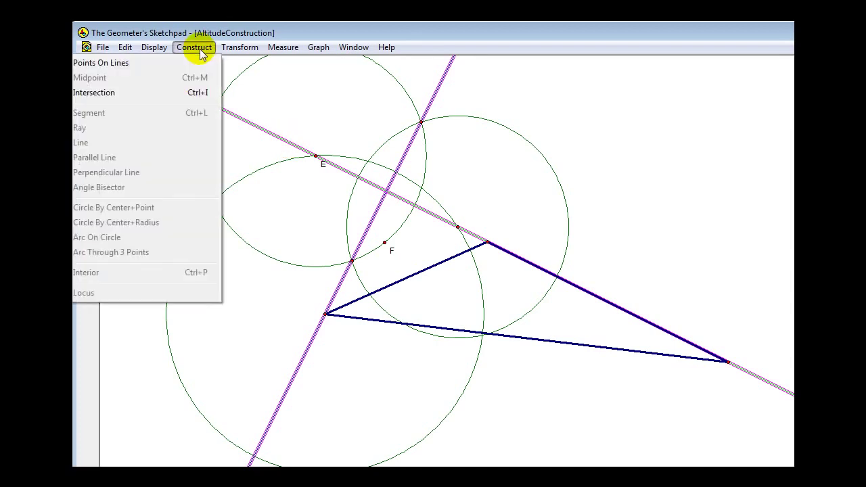
{"action": "left_click", "coordinate": [195, 93]}
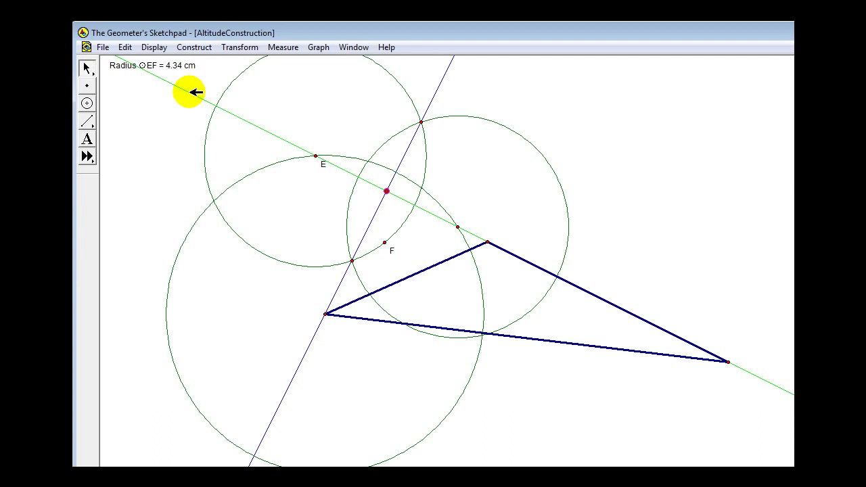
{"action": "left_click", "coordinate": [668, 136]}
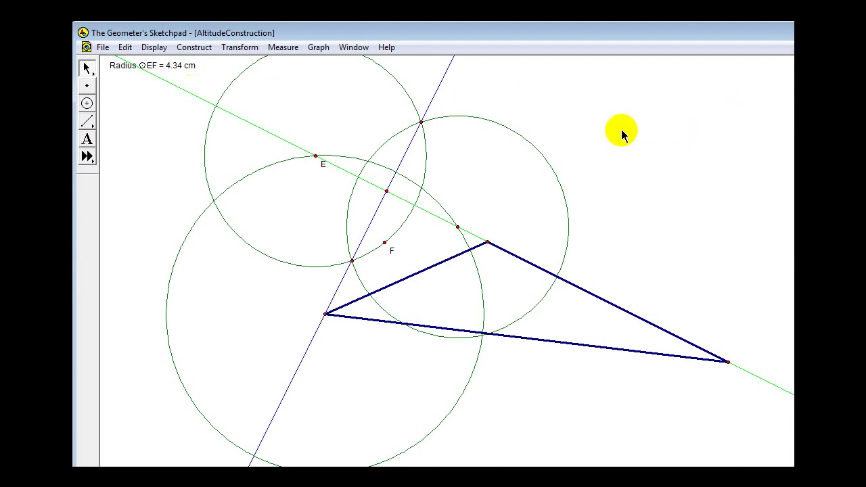
Join that intersection point to the left vertex with a thick segment.
{"action": "left_click", "coordinate": [386, 191]}
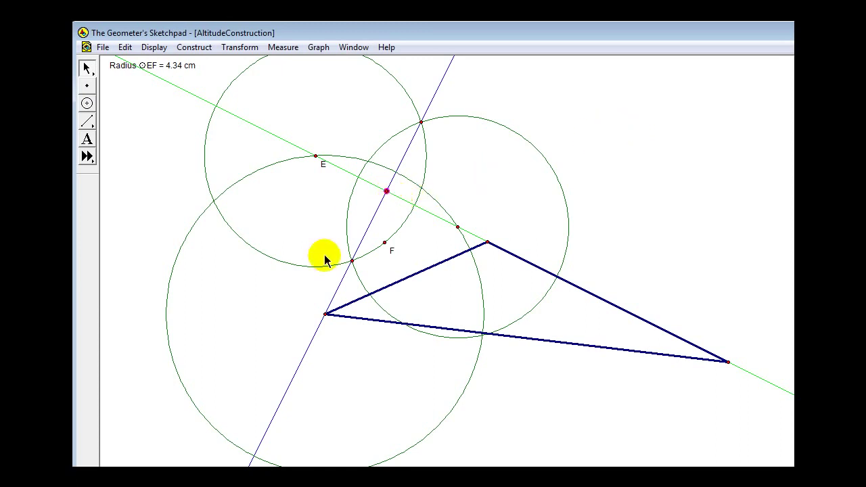
{"action": "left_click", "coordinate": [325, 313]}
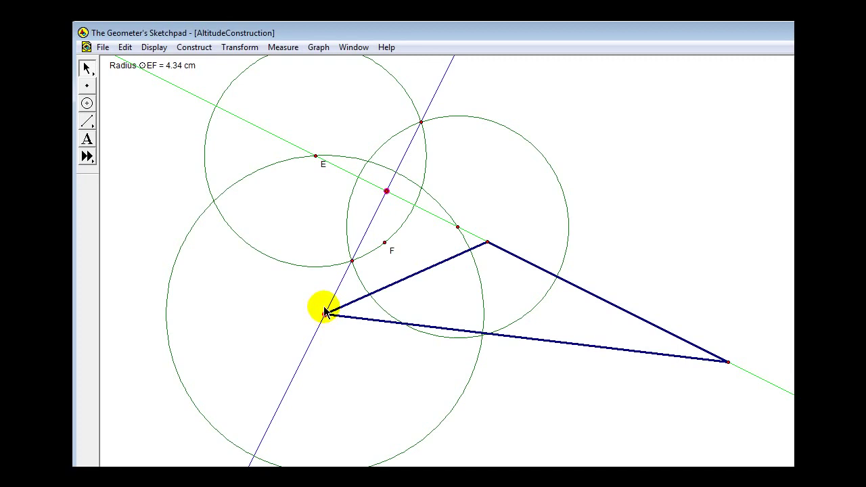
{"action": "left_click", "coordinate": [196, 47]}
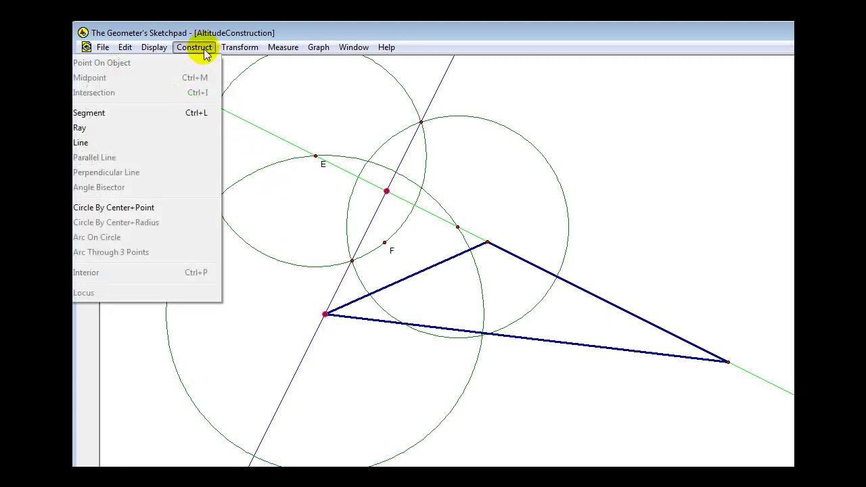
{"action": "left_click", "coordinate": [177, 115]}
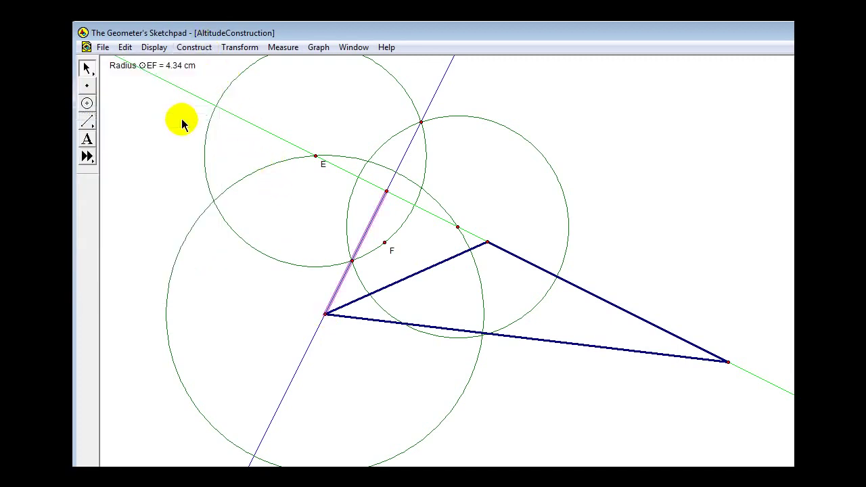
{"action": "right_click", "coordinate": [370, 228]}
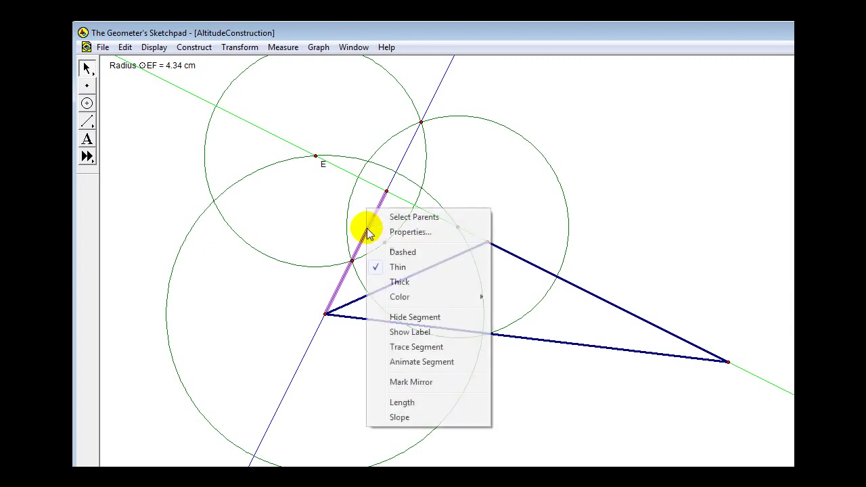
{"action": "left_click", "coordinate": [400, 282]}
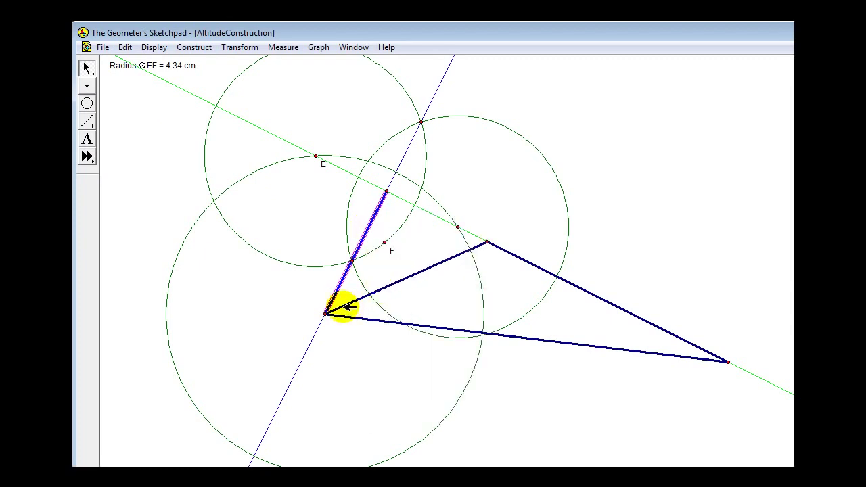